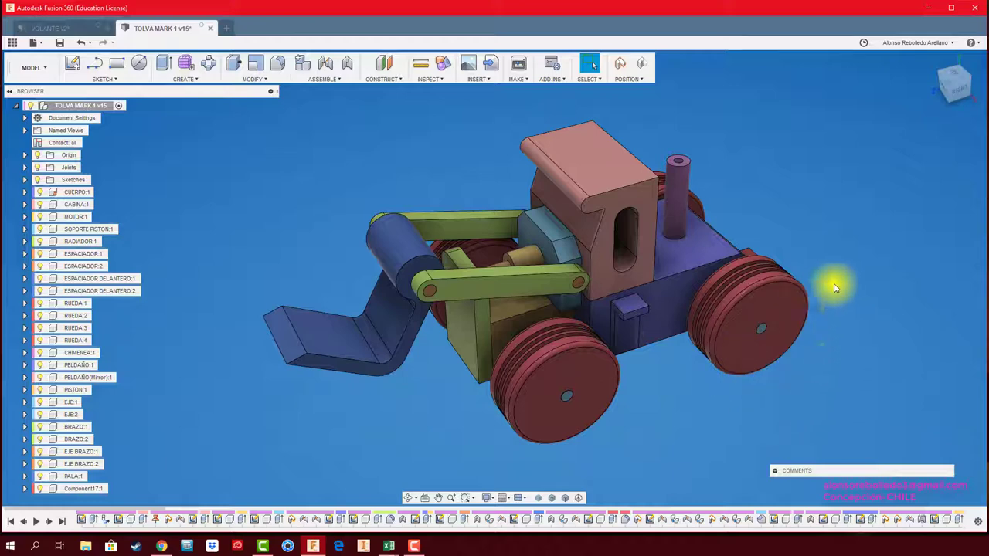
# Step: Drag the TOLVA MARK 1 loader arm twice to swing it and the bucket about their pivot
pyautogui.moveTo(448, 344)
pyautogui.mouseDown()
pyautogui.moveTo(486, 258)
pyautogui.moveTo(560, 287)
pyautogui.mouseUp()
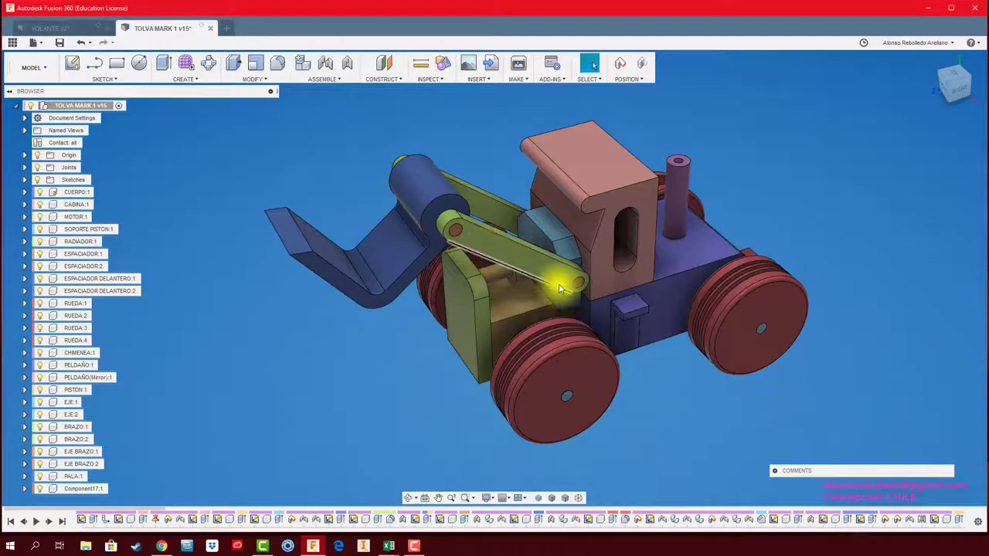
pyautogui.moveTo(544, 241)
pyautogui.mouseDown()
pyautogui.moveTo(569, 270)
pyautogui.moveTo(507, 258)
pyautogui.moveTo(502, 285)
pyautogui.mouseUp()
# Step: In the VOLANTE v2 design, move the red handwheel away from the purple block and open Assemble
pyautogui.click(66, 31)
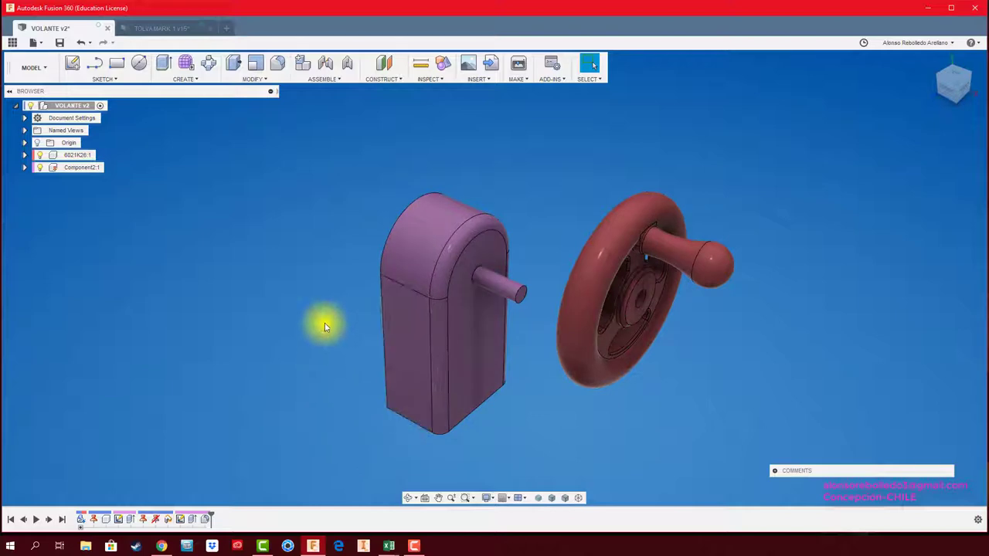
pyautogui.moveTo(645, 278)
pyautogui.mouseDown()
pyautogui.moveTo(625, 242)
pyautogui.moveTo(730, 238)
pyautogui.moveTo(657, 216)
pyautogui.moveTo(644, 286)
pyautogui.moveTo(566, 201)
pyautogui.mouseUp()
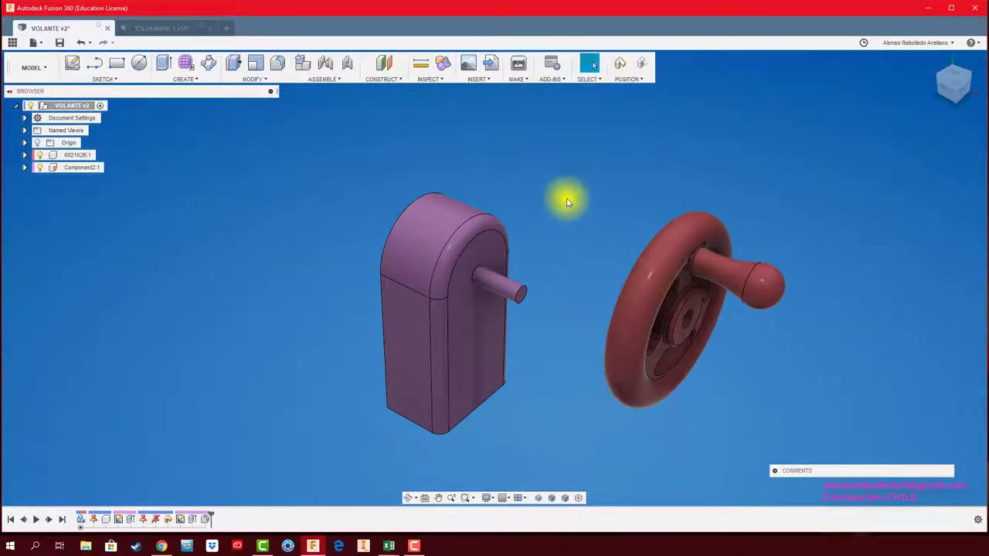
pyautogui.click(328, 79)
# Step: Start a Revolute joint, capturing the wheel's position, from the handwheel hub centre to the shaft end
pyautogui.click(303, 103)
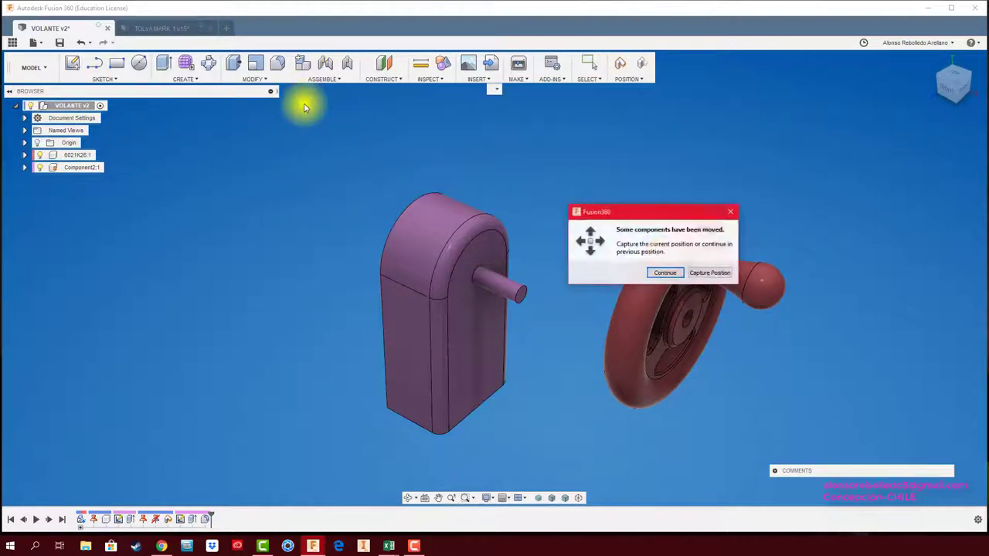
pyautogui.click(719, 273)
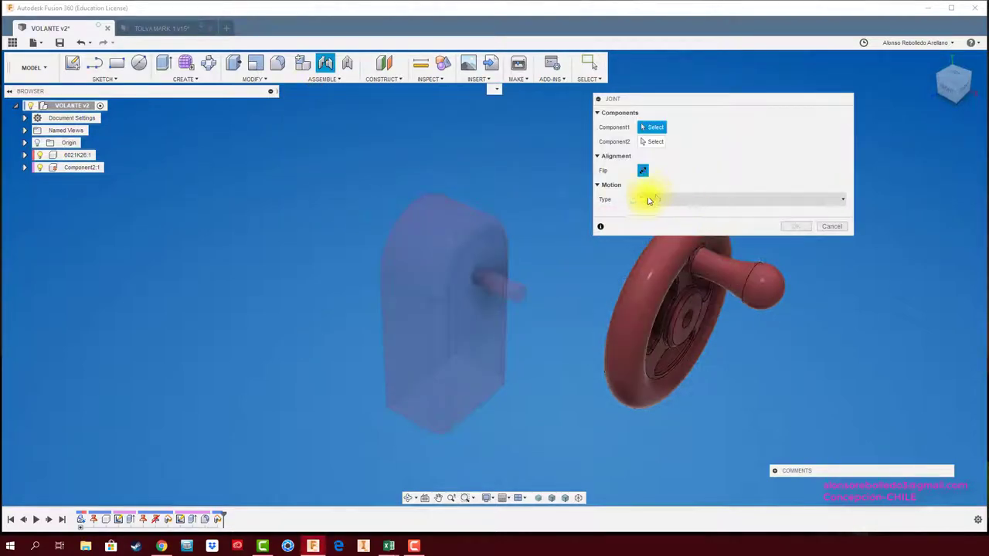
pyautogui.click(668, 200)
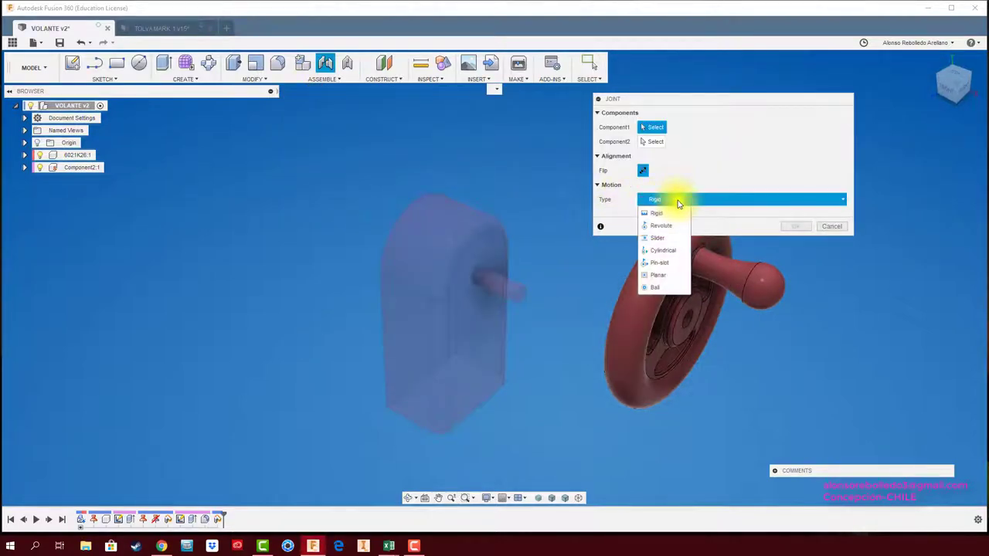
pyautogui.click(667, 226)
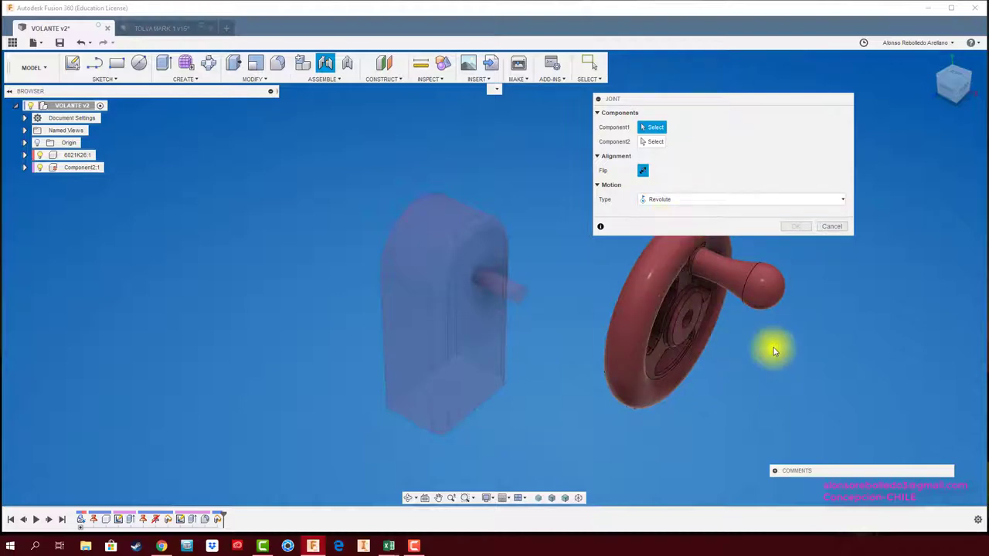
pyautogui.moveTo(773, 354)
pyautogui.keyDown('shift'); pyautogui.mouseDown(button='middle')
pyautogui.moveTo(584, 342)
pyautogui.moveTo(419, 293)
pyautogui.moveTo(530, 316)
pyautogui.moveTo(550, 342)
pyautogui.mouseUp(button='middle'); pyautogui.keyUp('shift')
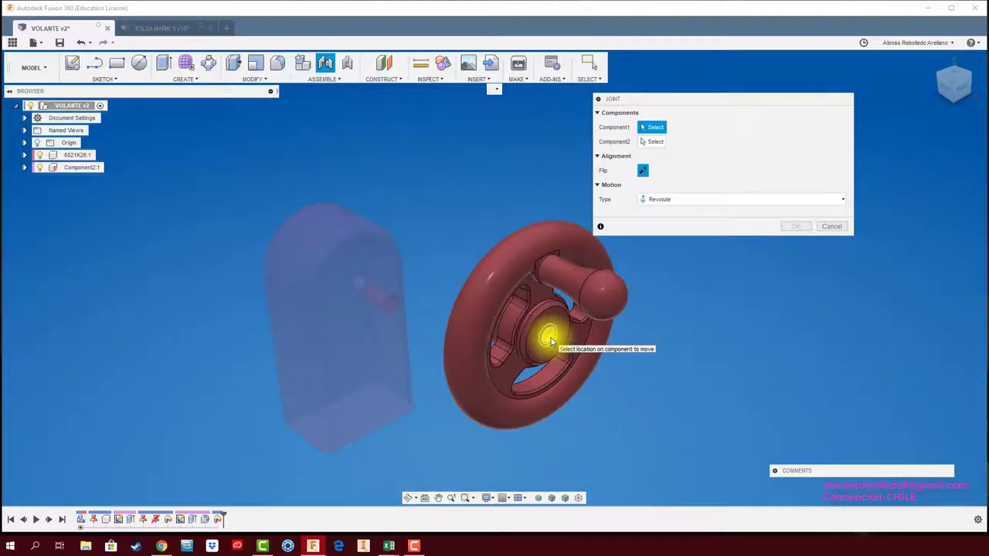
pyautogui.click(550, 337)
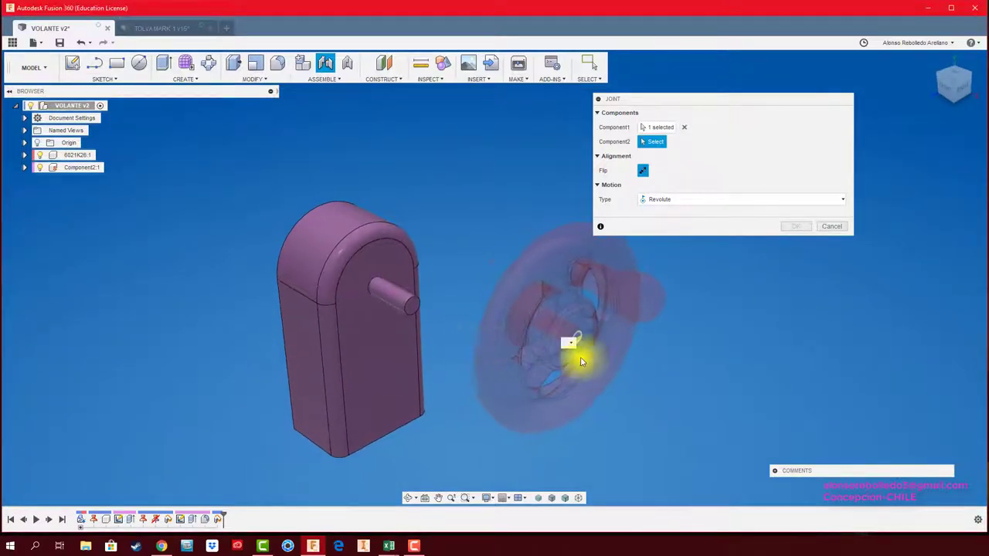
pyautogui.keyDown('shift'); pyautogui.moveTo(600, 343); pyautogui.dragTo(648, 341, button='middle'); pyautogui.keyUp('shift')
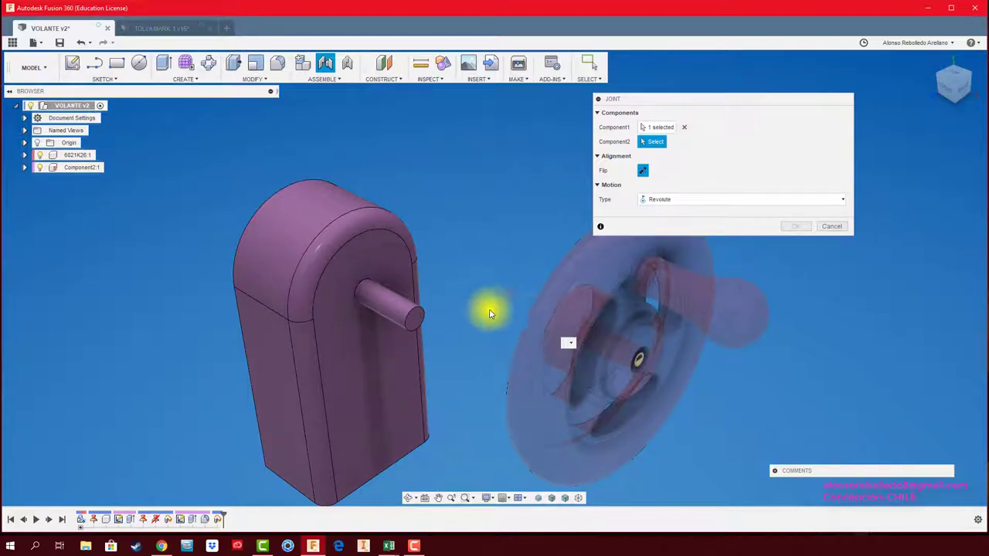
pyautogui.click(415, 323)
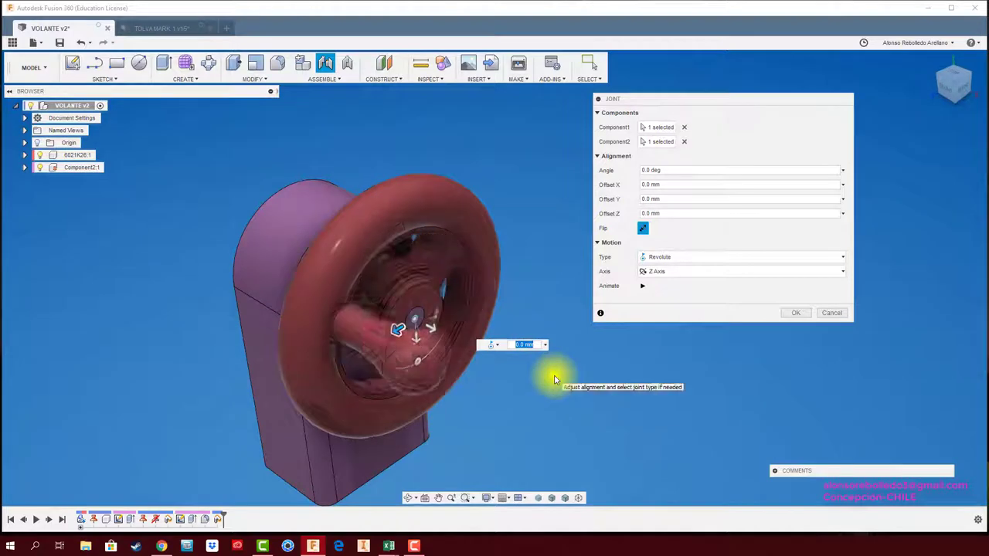
# Step: Animate the handwheel spinning on the shaft, confirm the joint, then undo it with Ctrl+Z
pyautogui.keyDown('shift'); pyautogui.moveTo(554, 380); pyautogui.dragTo(421, 298, button='middle'); pyautogui.keyUp('shift')
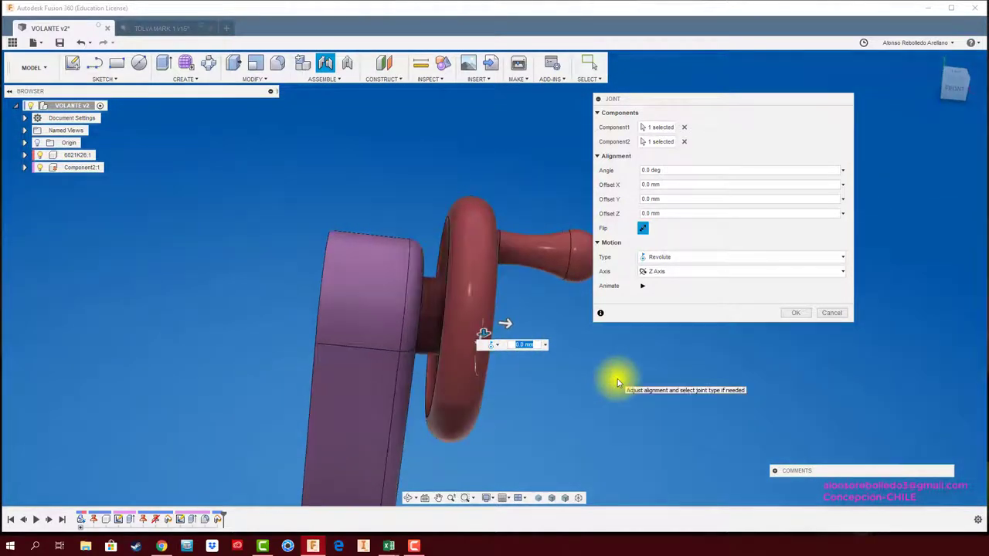
pyautogui.click(642, 286)
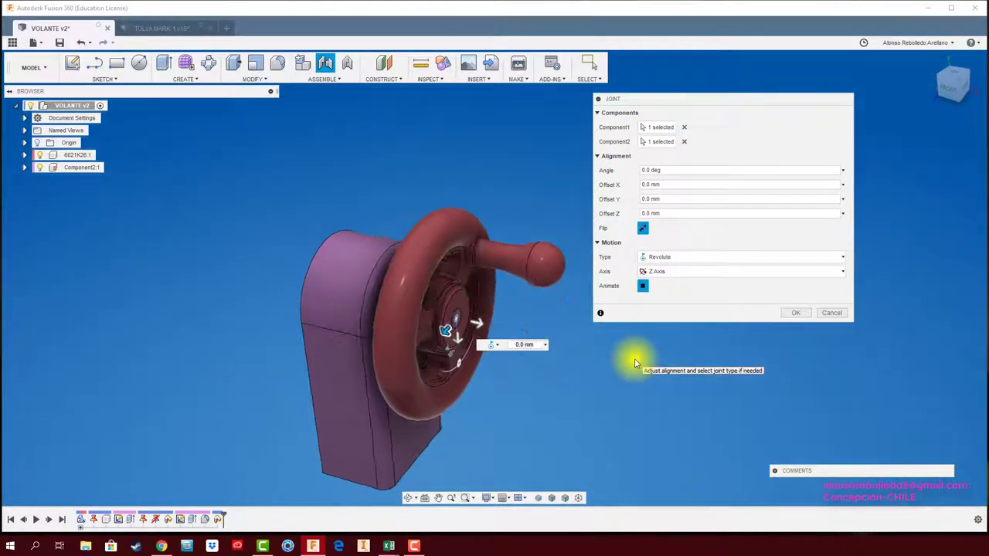
pyautogui.click(795, 312)
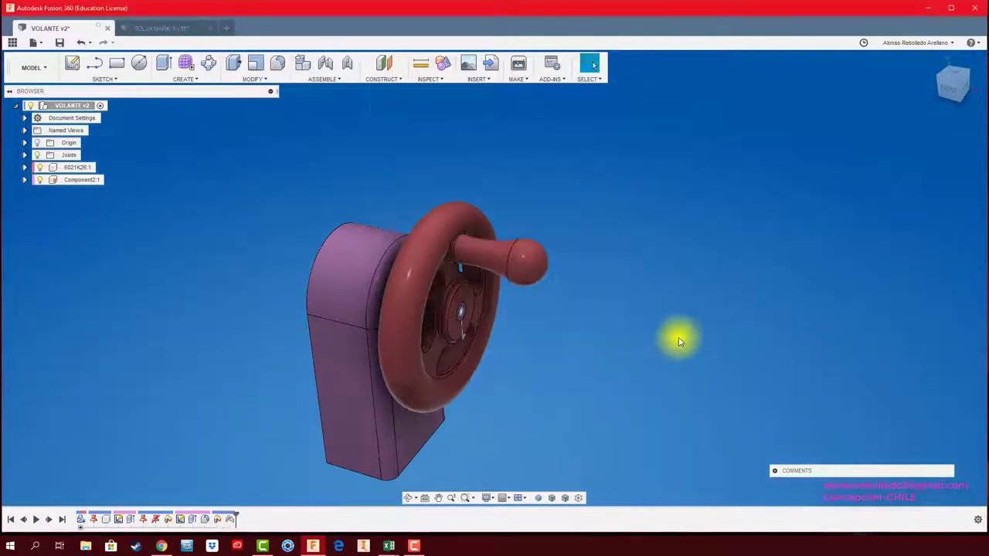
pyautogui.moveTo(679, 341)
pyautogui.keyDown('shift'); pyautogui.mouseDown(button='middle')
pyautogui.moveTo(459, 322)
pyautogui.moveTo(528, 323)
pyautogui.mouseUp(button='middle'); pyautogui.keyUp('shift')
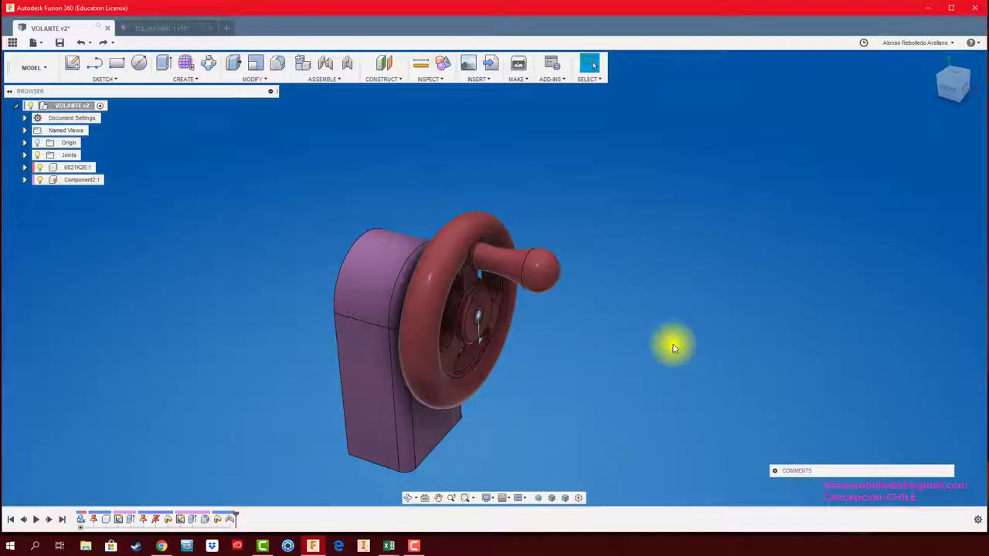
pyautogui.hotkey('ctrl', 'z')
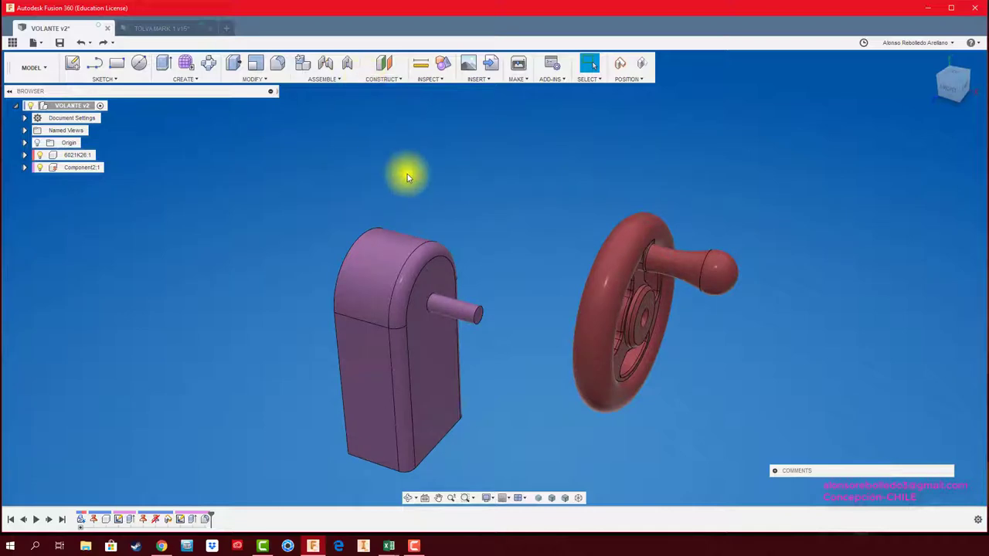
# Step: Make a revolute joint from hub to shaft end with a 6.3 mm offset, preview it, then undo it
pyautogui.press('j')
pyautogui.click(705, 272)
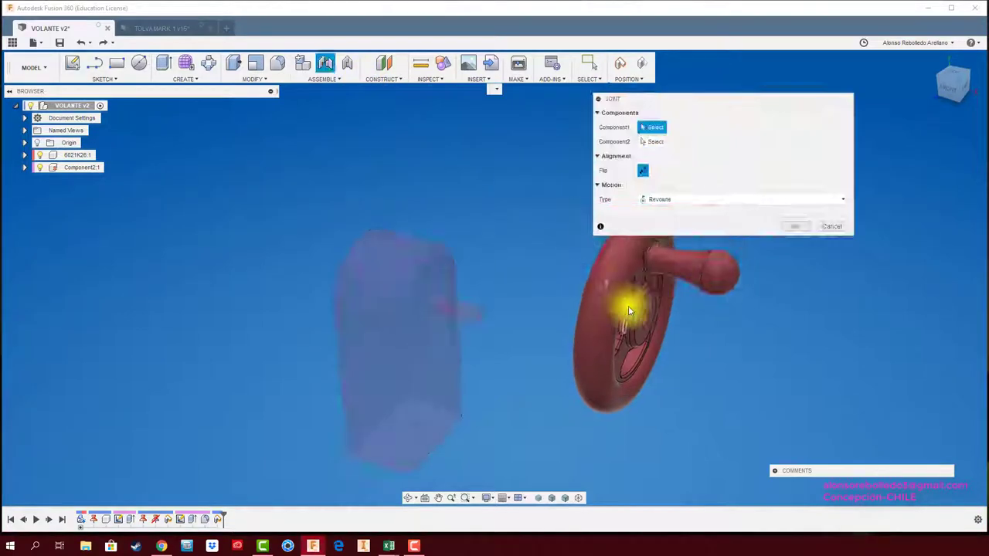
pyautogui.click(603, 302)
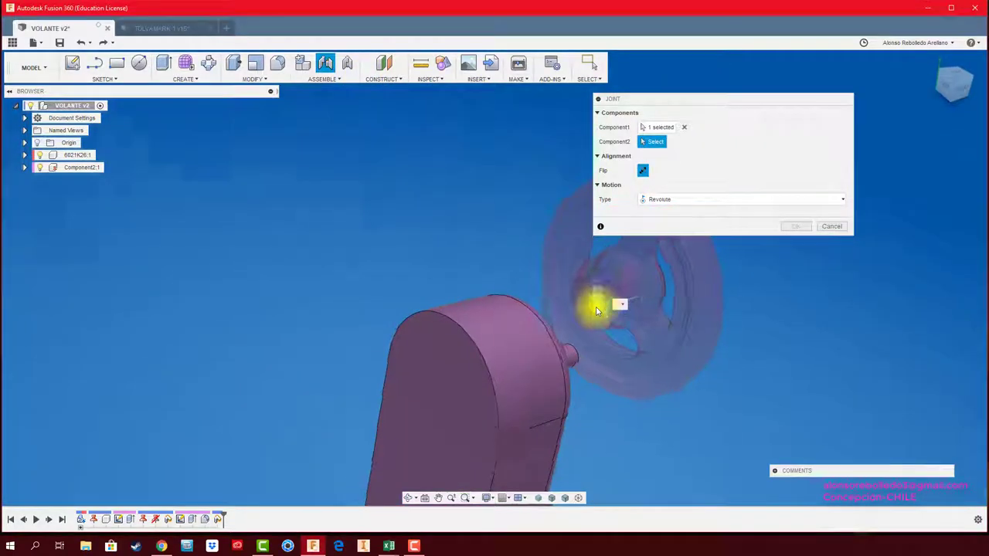
pyautogui.click(544, 381)
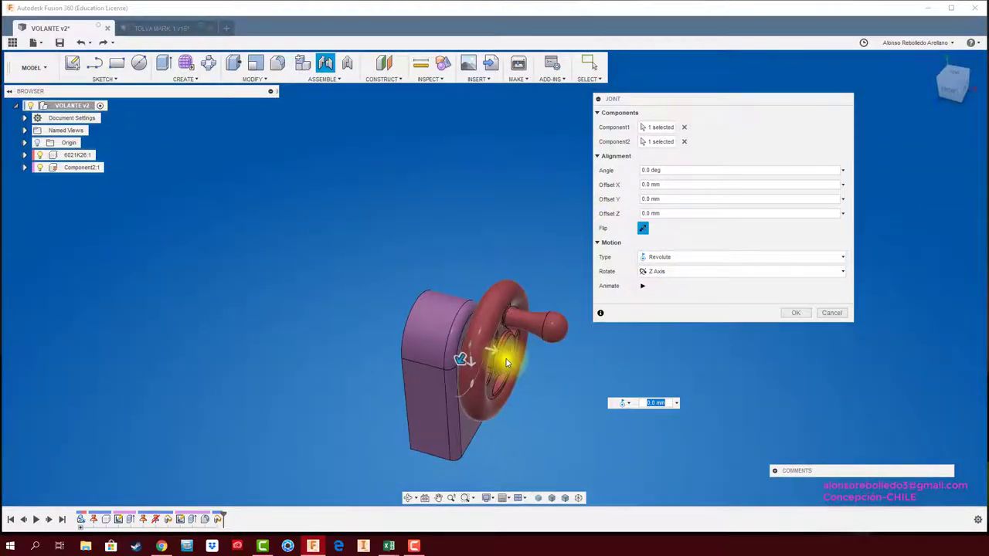
pyautogui.moveTo(494, 349); pyautogui.dragTo(506, 354)
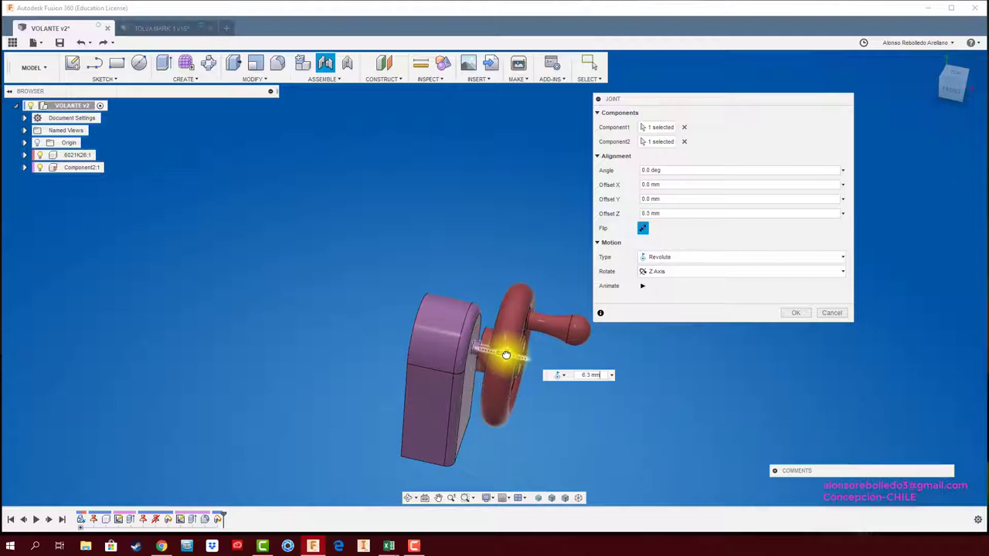
pyautogui.click(643, 287)
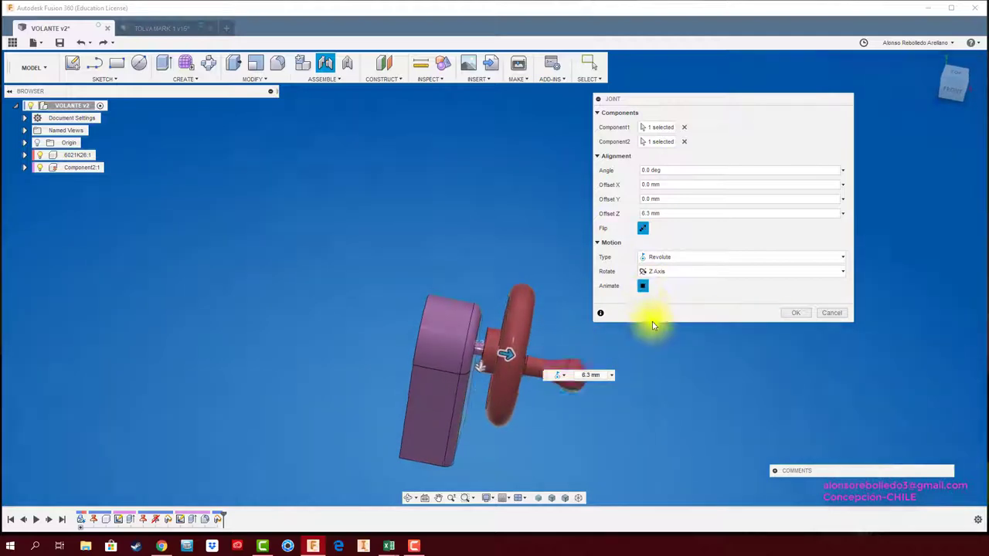
pyautogui.keyDown('shift'); pyautogui.moveTo(652, 321); pyautogui.dragTo(580, 335, button='middle'); pyautogui.keyUp('shift')
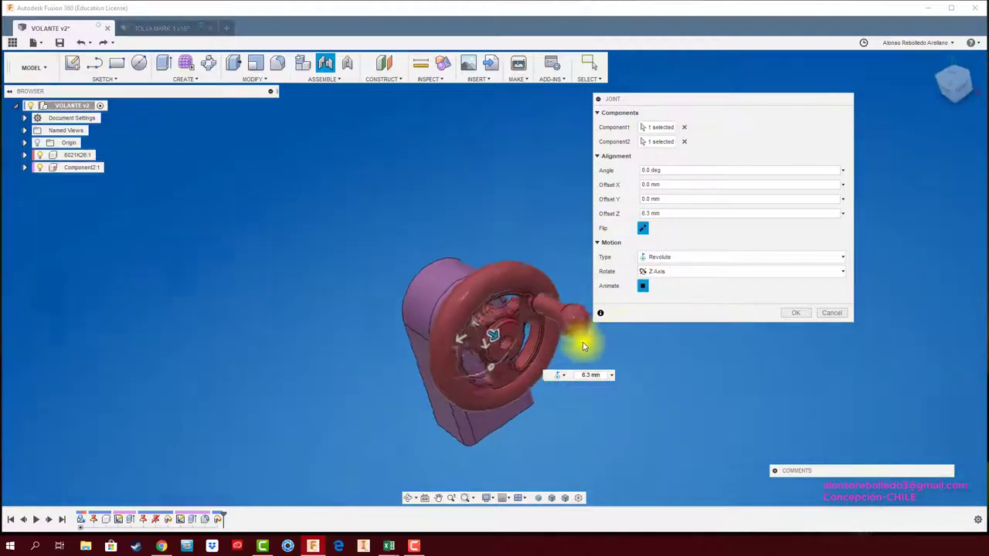
pyautogui.scroll(2, 512, 360)
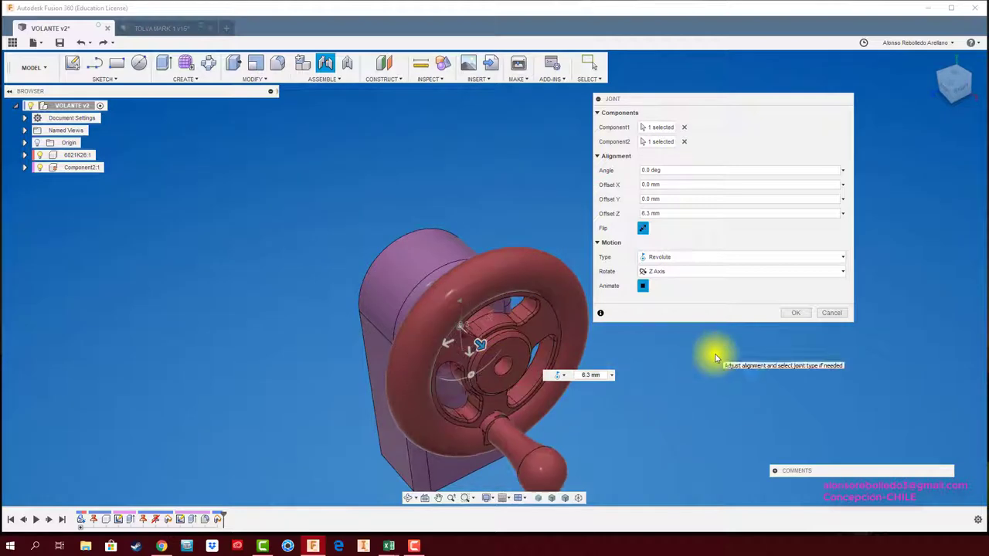
pyautogui.click(795, 312)
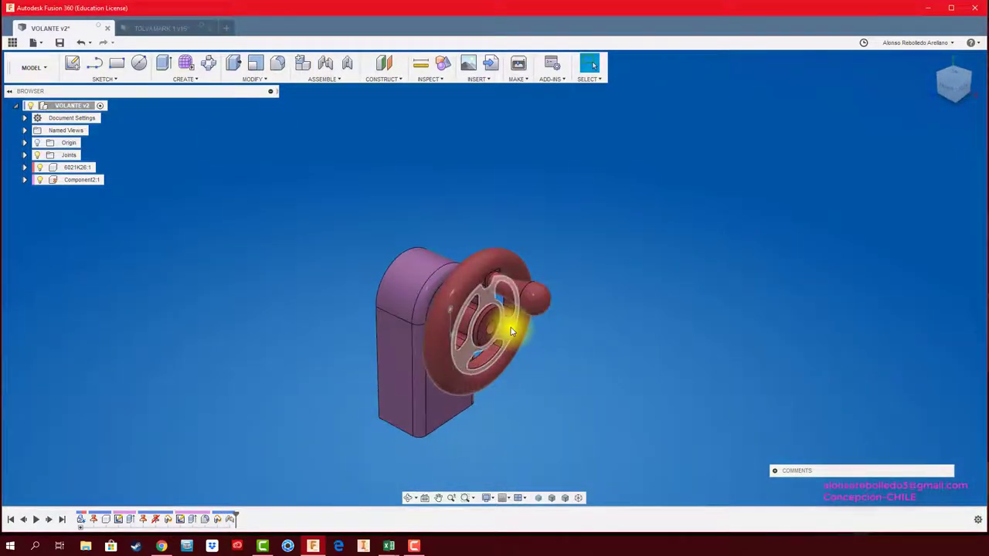
pyautogui.hotkey('ctrl', 'z')
# Step: Lengthen the block's shaft by press-pulling its end face outward
pyautogui.scroll(2, 529, 301)
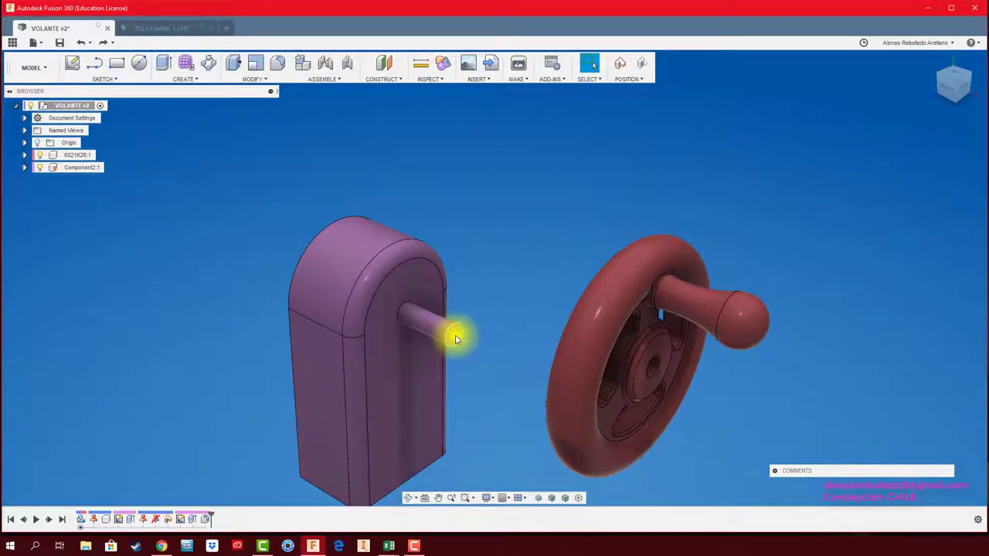
pyautogui.moveTo(456, 340); pyautogui.dragTo(432, 299, button='middle')
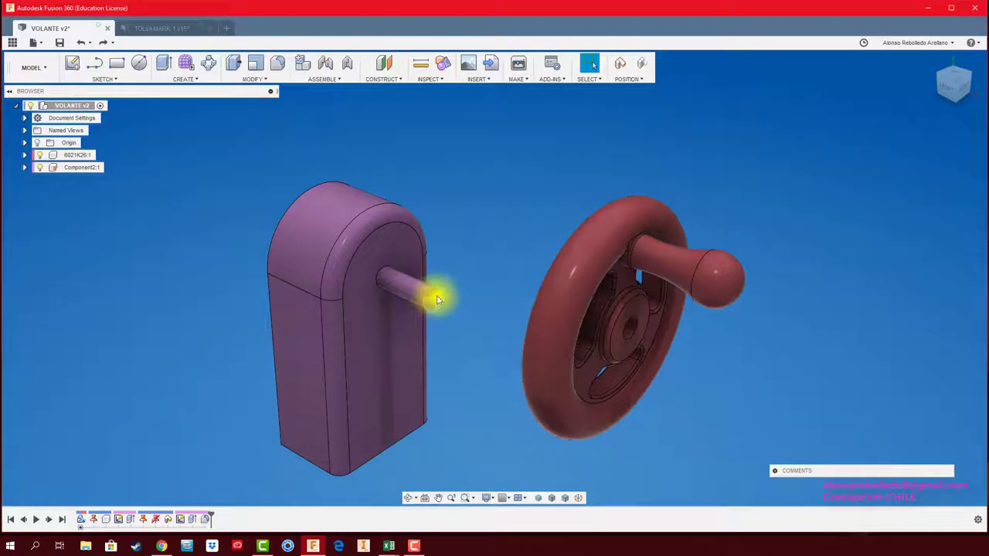
pyautogui.click(234, 64)
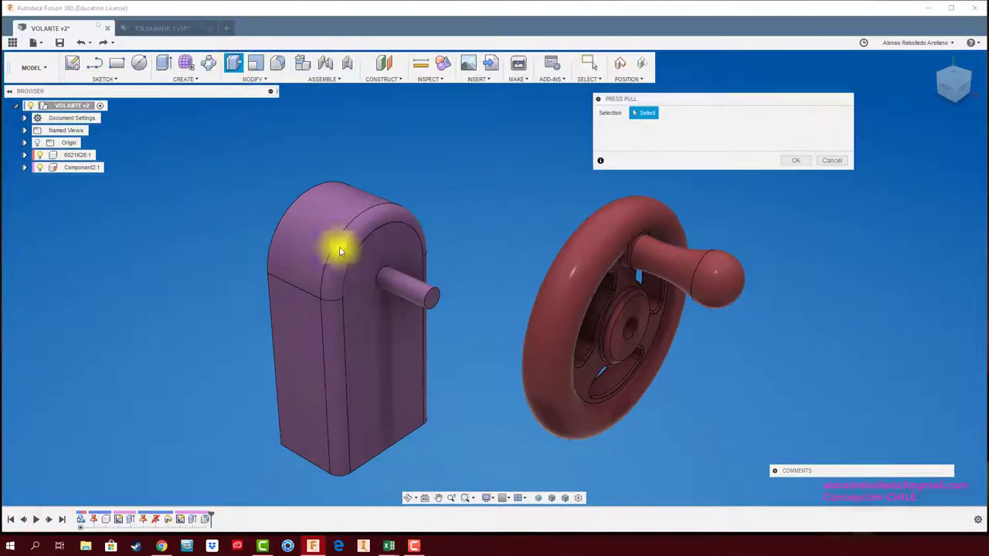
pyautogui.click(431, 298)
pyautogui.moveTo(442, 299); pyautogui.dragTo(479, 312)
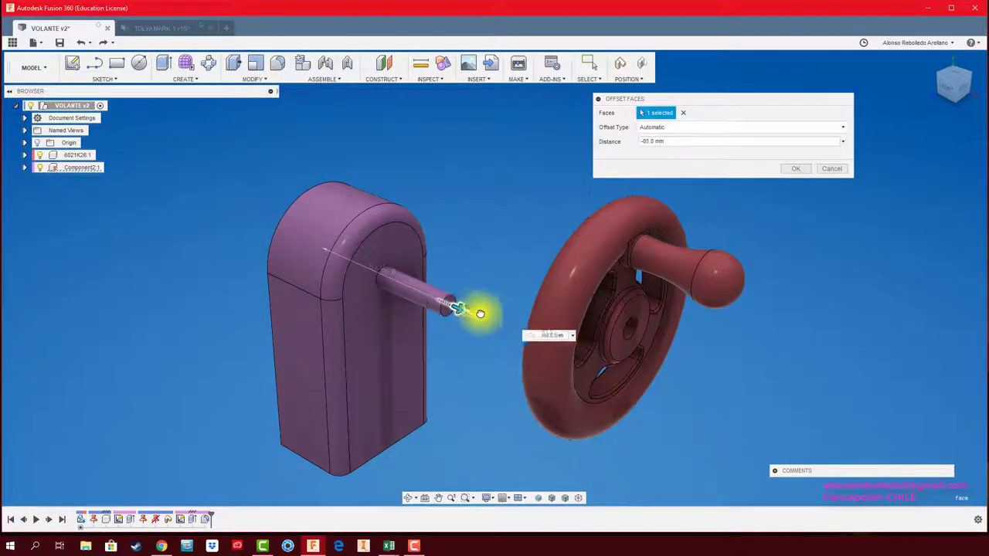
pyautogui.click(796, 168)
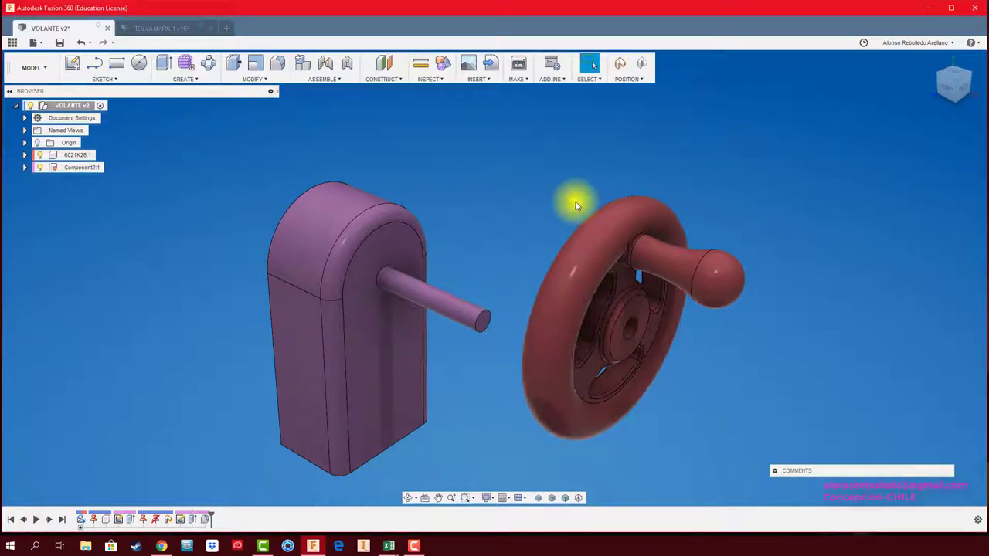
pyautogui.press('j')
pyautogui.click(719, 272)
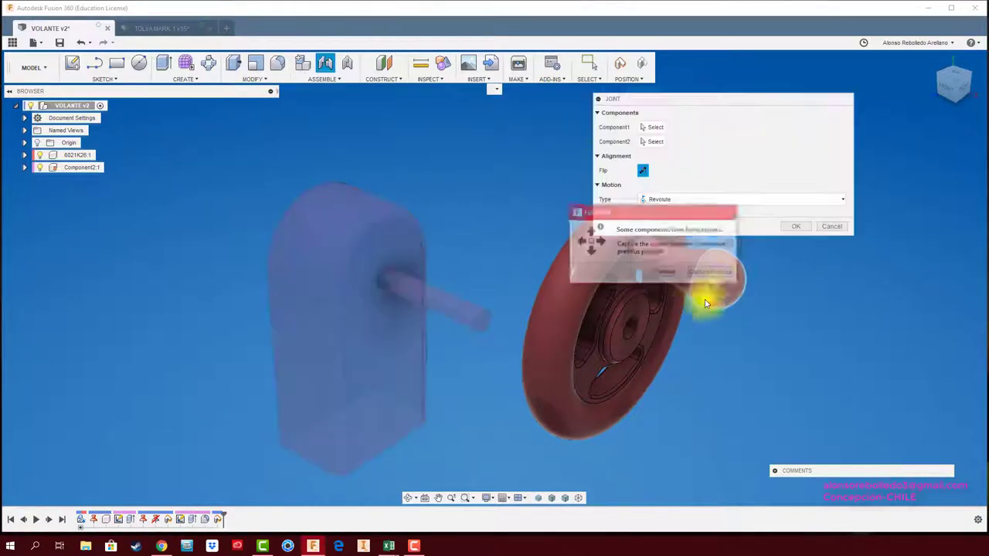
pyautogui.click(629, 329)
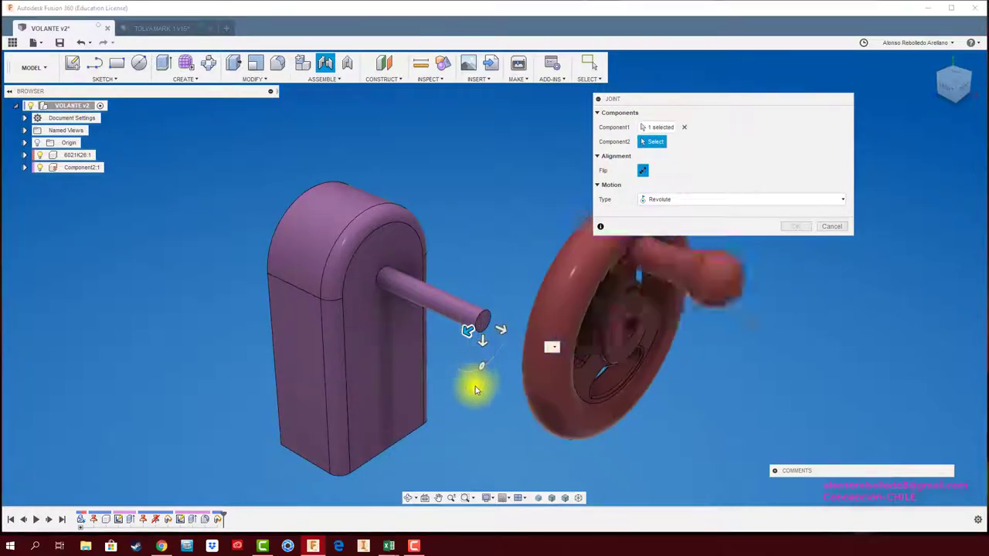
pyautogui.click(475, 386)
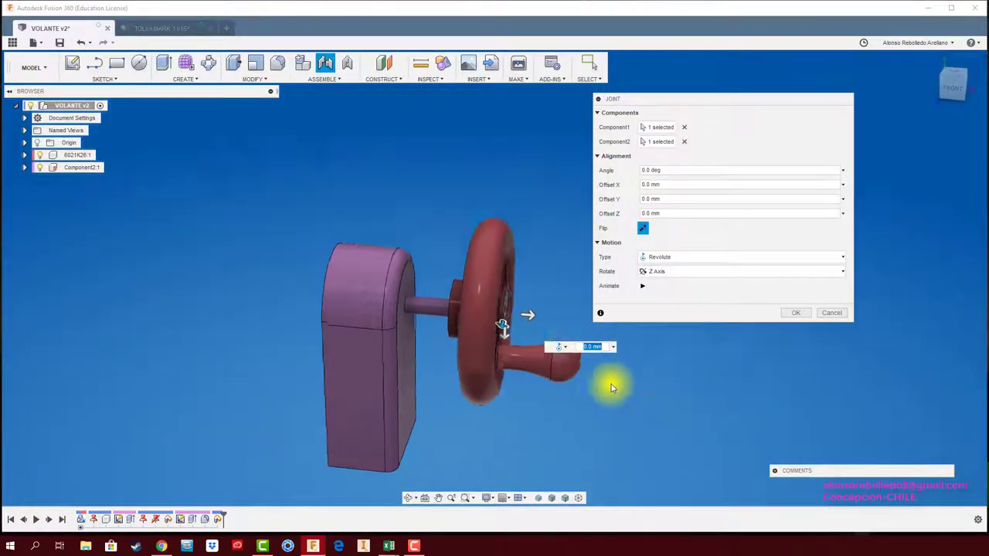
pyautogui.moveTo(527, 312); pyautogui.dragTo(502, 313)
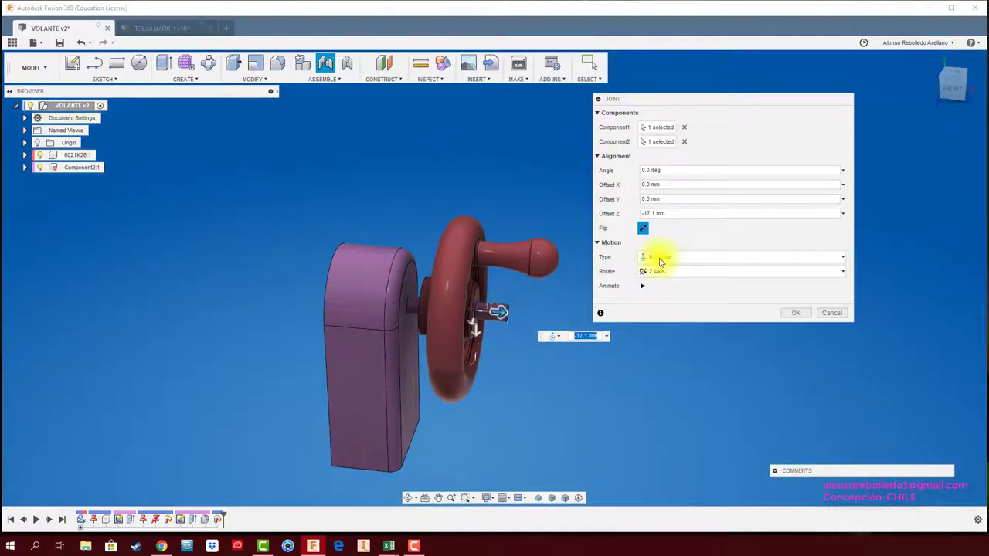
pyautogui.click(949, 86)
pyautogui.scroll(3, 522, 214)
pyautogui.scroll(2, 448, 225)
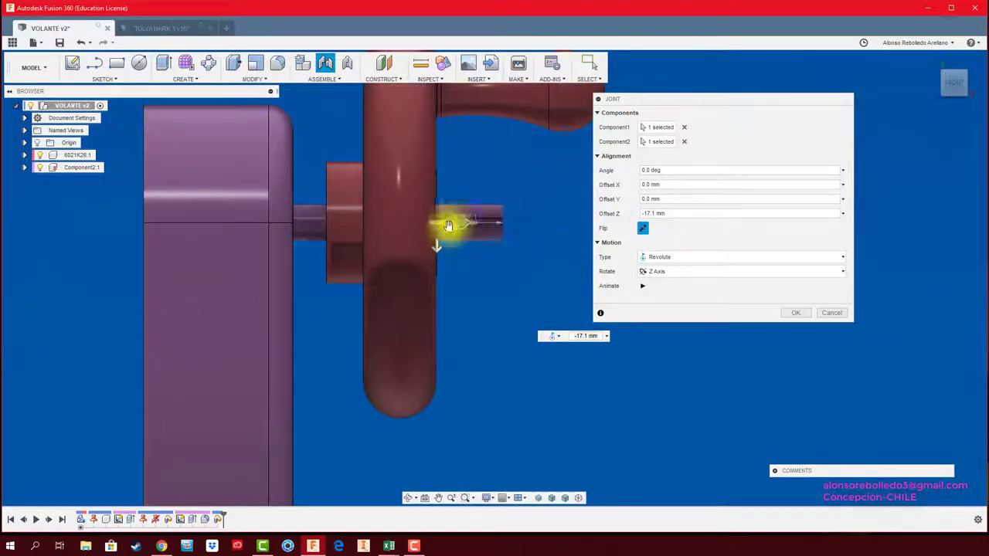
pyautogui.moveTo(462, 225); pyautogui.dragTo(428, 223)
pyautogui.click(666, 214)
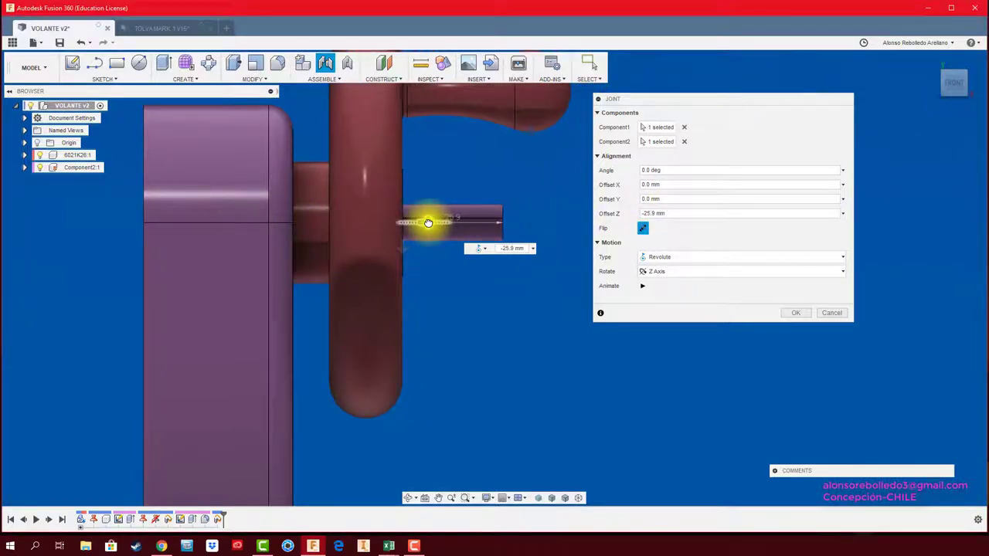
pyautogui.moveTo(428, 223)
pyautogui.mouseDown()
pyautogui.moveTo(524, 230)
pyautogui.moveTo(477, 253)
pyautogui.mouseUp()
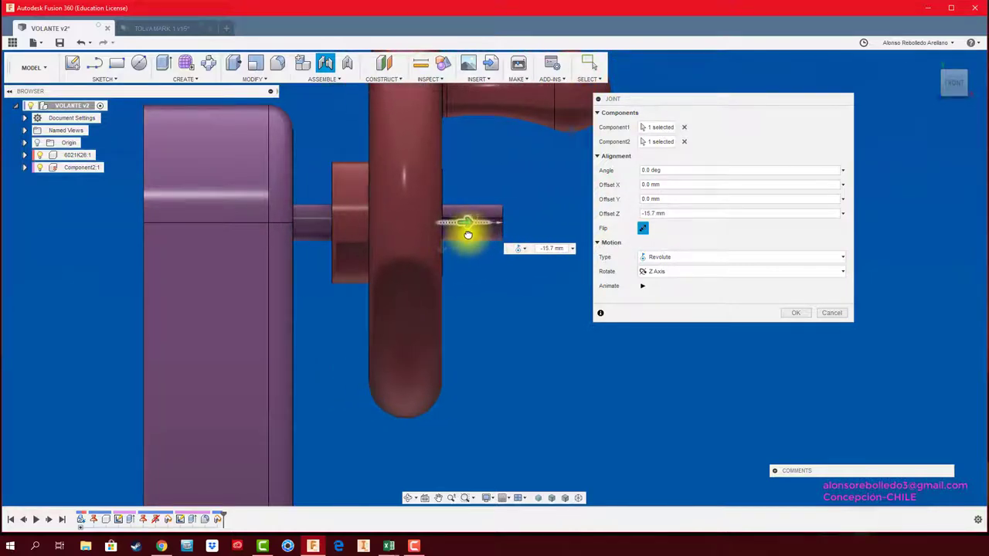
pyautogui.scroll(-5, 477, 254)
pyautogui.click(831, 312)
pyautogui.moveTo(817, 326)
pyautogui.keyDown('shift'); pyautogui.mouseDown(button='middle')
pyautogui.moveTo(695, 343)
pyautogui.moveTo(690, 356)
pyautogui.moveTo(763, 340)
pyautogui.mouseUp(button='middle'); pyautogui.keyUp('shift')
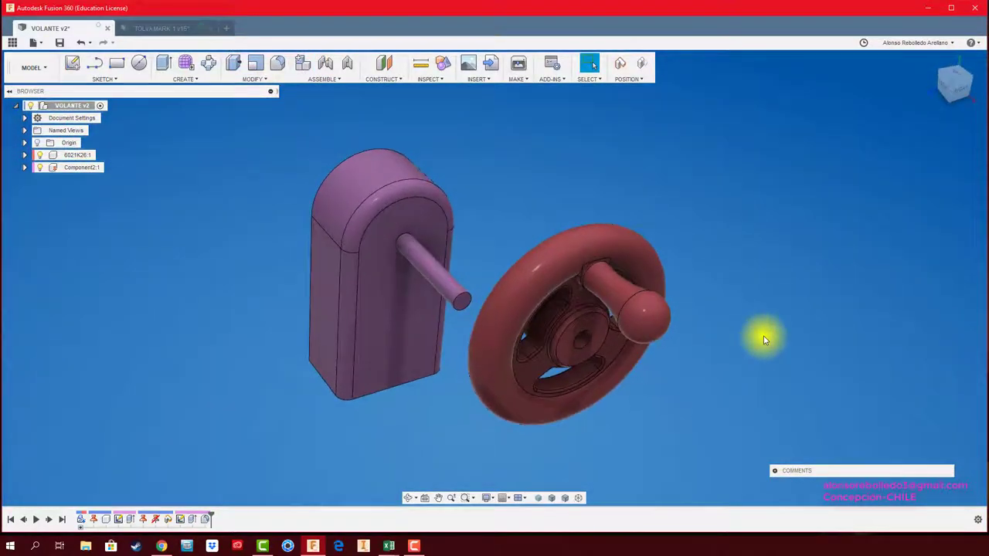
# Step: Start the Revolute joint keeping positions, picking the handwheel hub centre, then the block's shaft
pyautogui.click(726, 278)
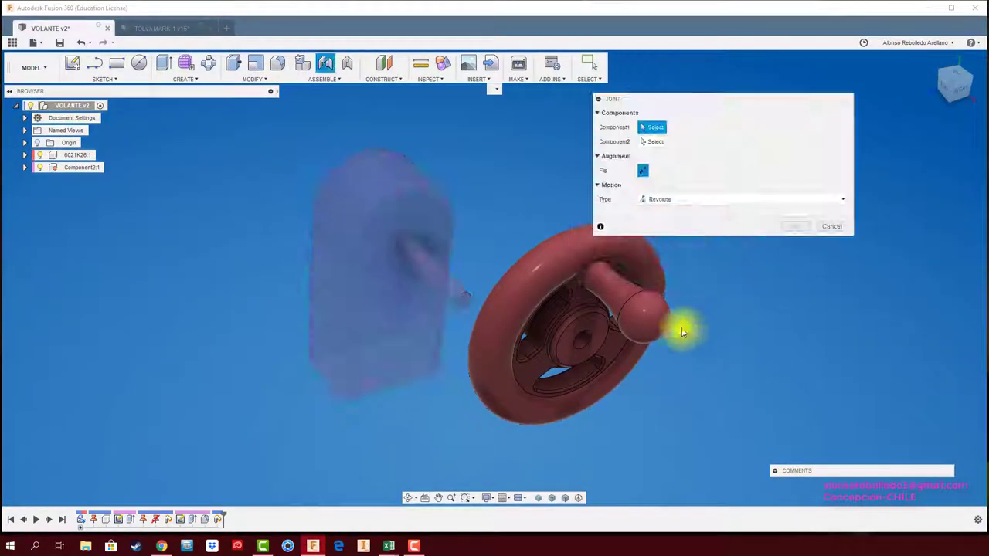
pyautogui.scroll(3, 597, 344)
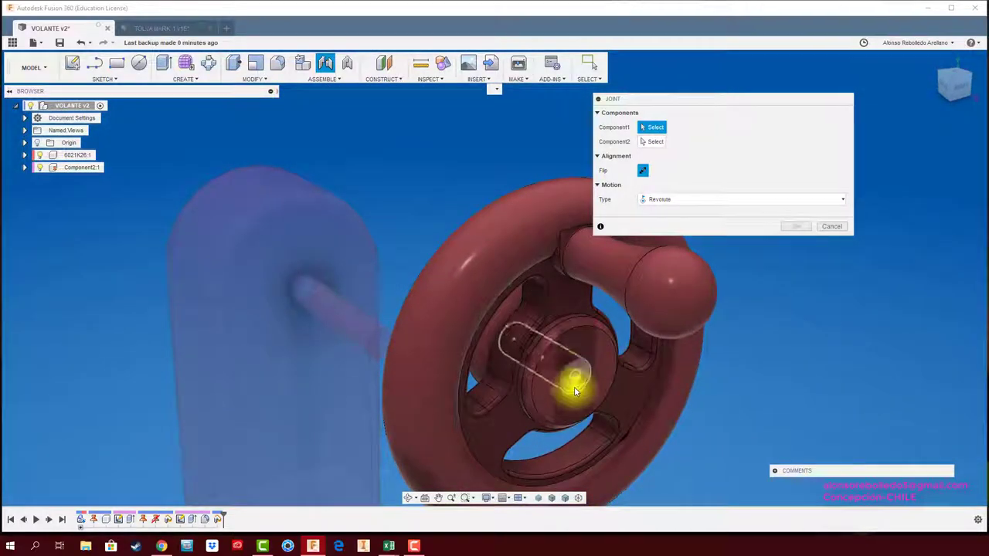
pyautogui.moveTo(569, 381)
pyautogui.keyDown('shift'); pyautogui.mouseDown(button='middle')
pyautogui.moveTo(623, 425)
pyautogui.moveTo(595, 430)
pyautogui.mouseUp(button='middle'); pyautogui.keyUp('shift')
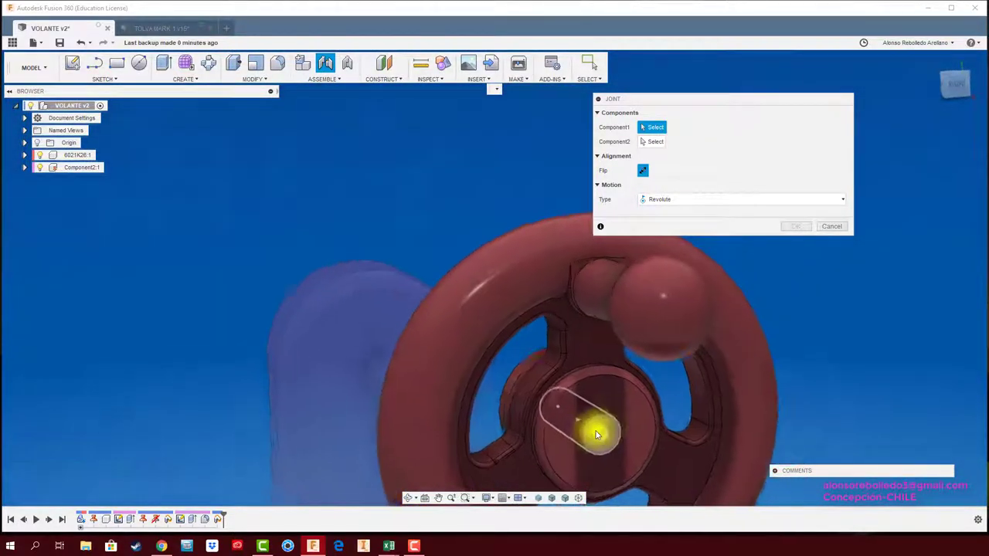
pyautogui.scroll(3, 578, 418)
pyautogui.scroll(2, 578, 416)
pyautogui.click(638, 368)
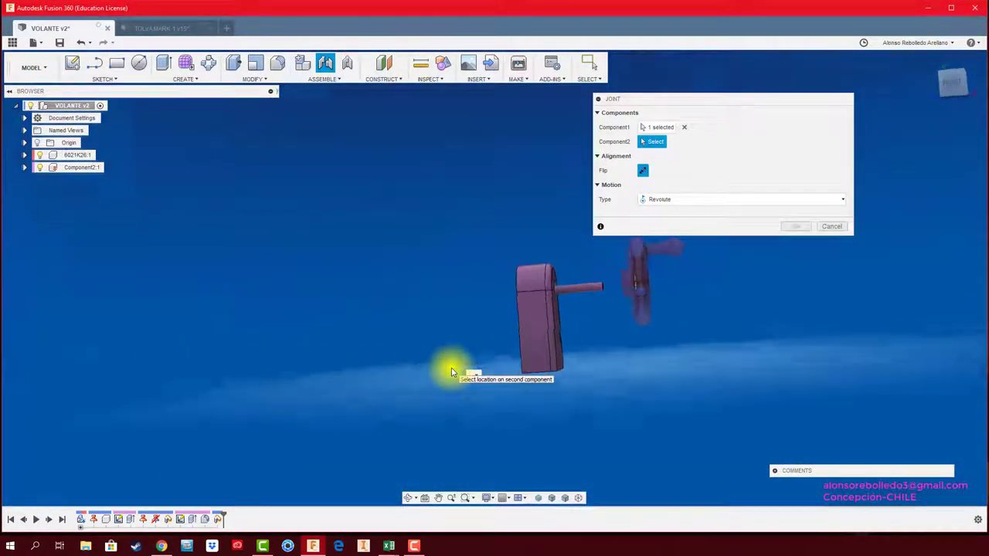
pyautogui.keyDown('shift'); pyautogui.moveTo(451, 368); pyautogui.dragTo(584, 369, button='middle'); pyautogui.keyUp('shift')
pyautogui.scroll(2, 585, 368)
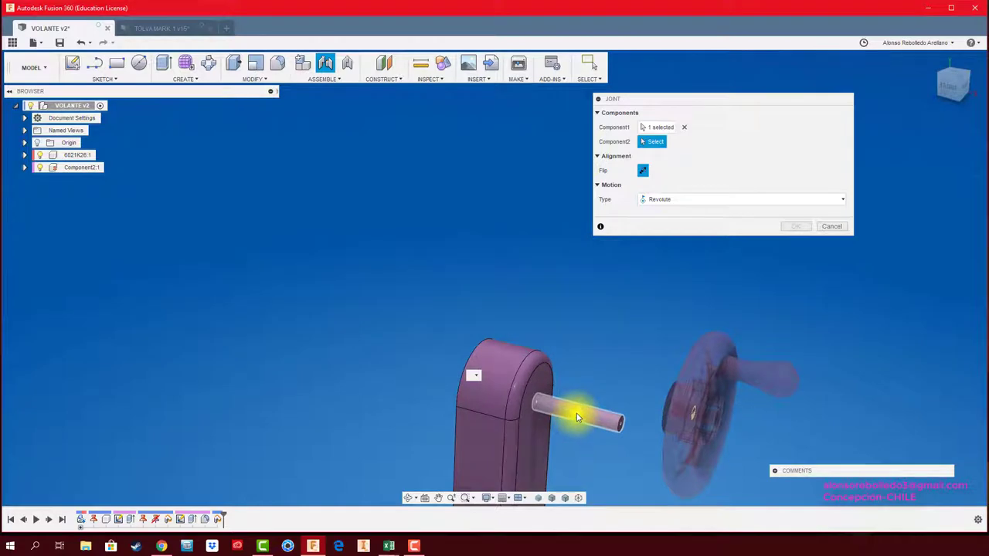
pyautogui.click(577, 418)
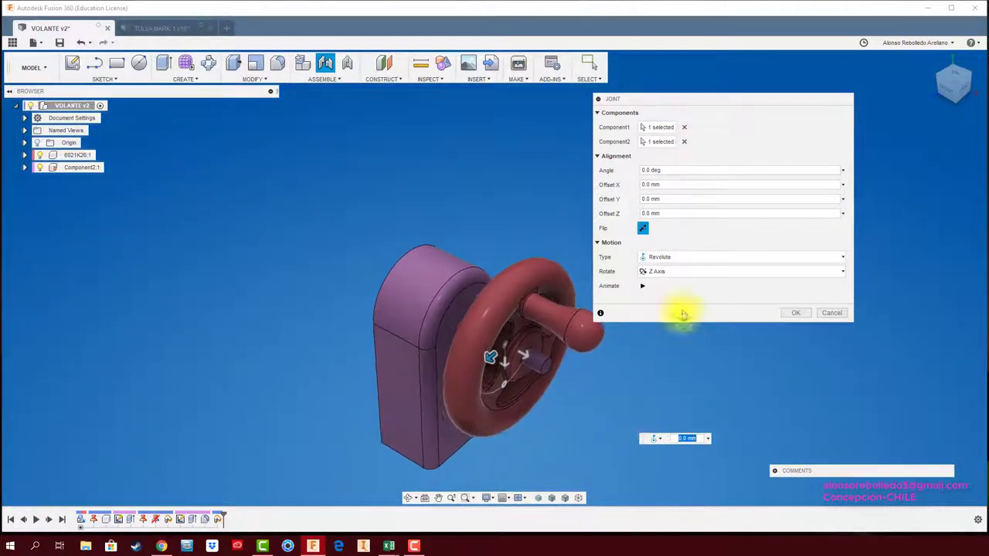
# Step: Confirm the revolute joint, then drag the handwheel to spin it around the shaft
pyautogui.click(795, 313)
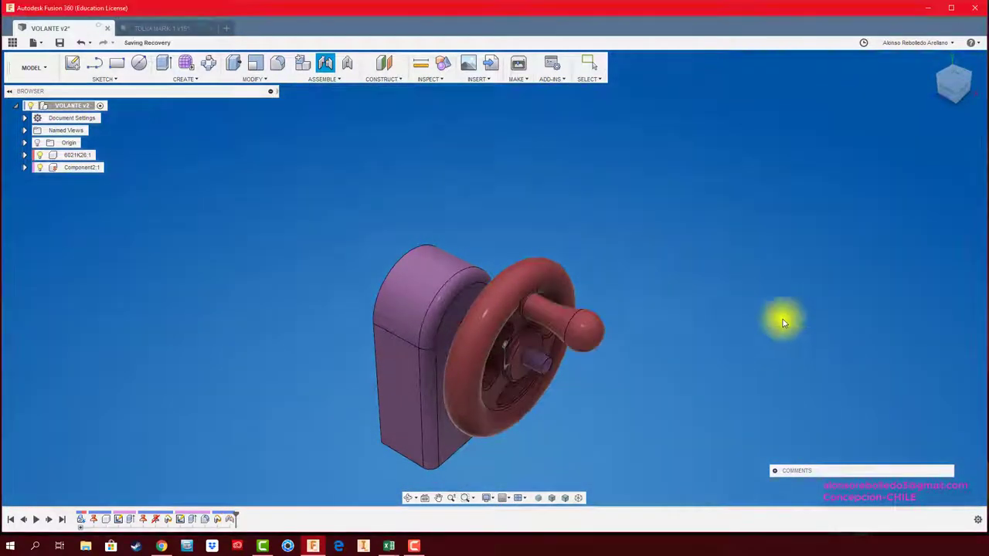
pyautogui.moveTo(596, 340)
pyautogui.mouseDown()
pyautogui.moveTo(583, 330)
pyautogui.moveTo(469, 375)
pyautogui.moveTo(467, 327)
pyautogui.moveTo(551, 419)
pyautogui.moveTo(510, 314)
pyautogui.moveTo(477, 425)
pyautogui.moveTo(530, 301)
pyautogui.moveTo(491, 417)
pyautogui.moveTo(498, 309)
pyautogui.moveTo(497, 448)
pyautogui.moveTo(499, 309)
pyautogui.moveTo(560, 318)
pyautogui.moveTo(563, 332)
pyautogui.mouseUp()
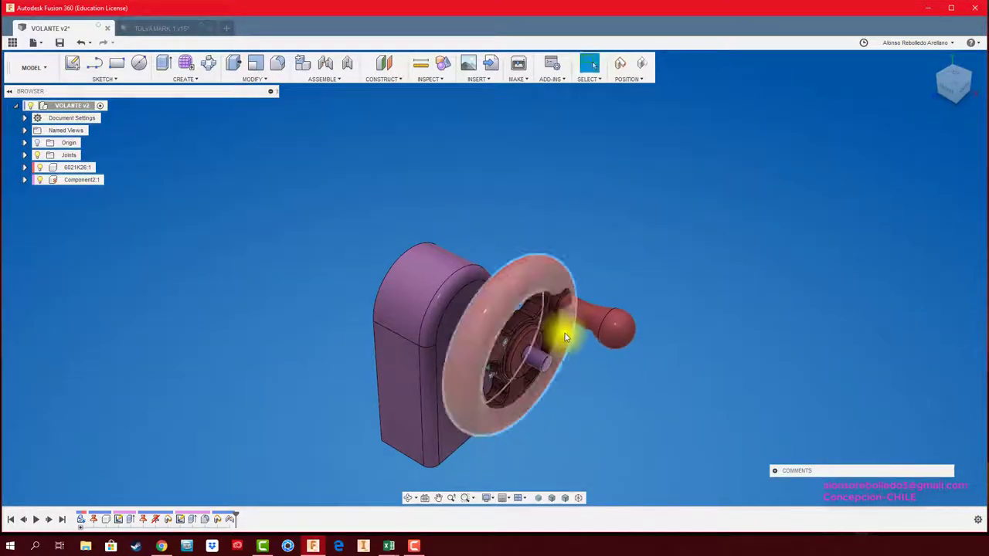
pyautogui.scroll(5, 504, 341)
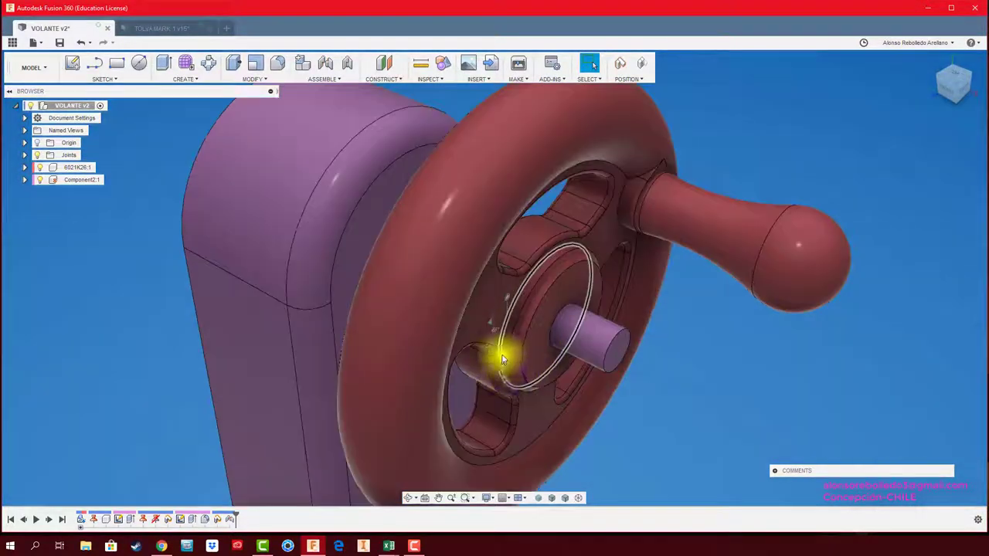
# Step: Play Animate Joint on the handwheel's joint, then send the assembly to Go to Home Position
pyautogui.rightClick(508, 301)
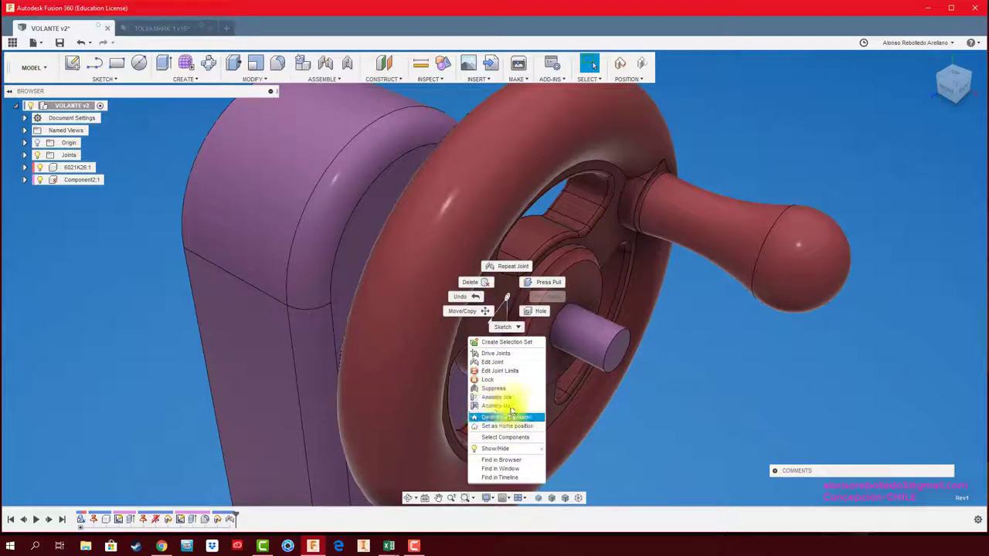
pyautogui.click(515, 408)
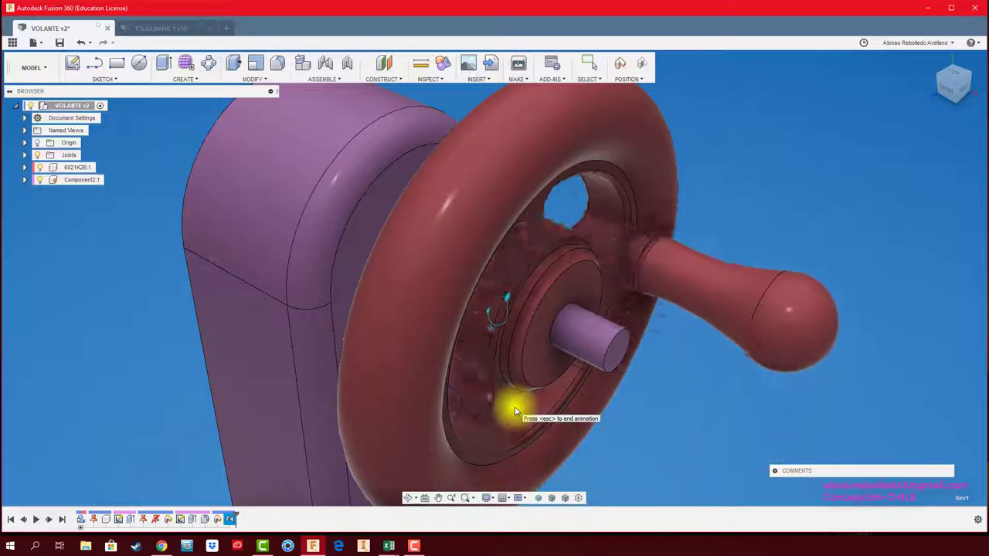
pyautogui.rightClick(505, 297)
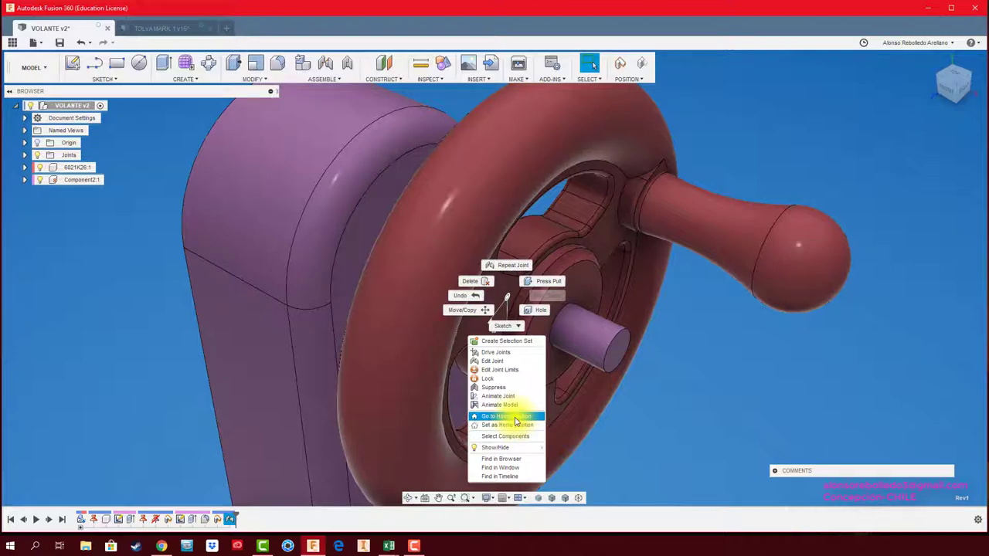
pyautogui.click(515, 417)
pyautogui.scroll(-5, 694, 399)
pyautogui.keyDown('shift'); pyautogui.moveTo(691, 399); pyautogui.dragTo(662, 403, button='middle'); pyautogui.keyUp('shift')
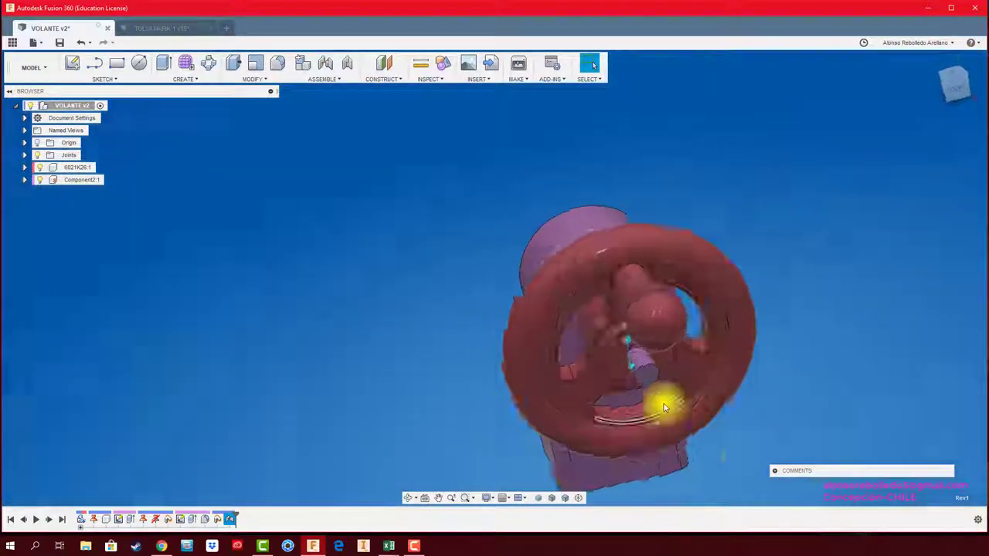
pyautogui.scroll(5, 657, 408)
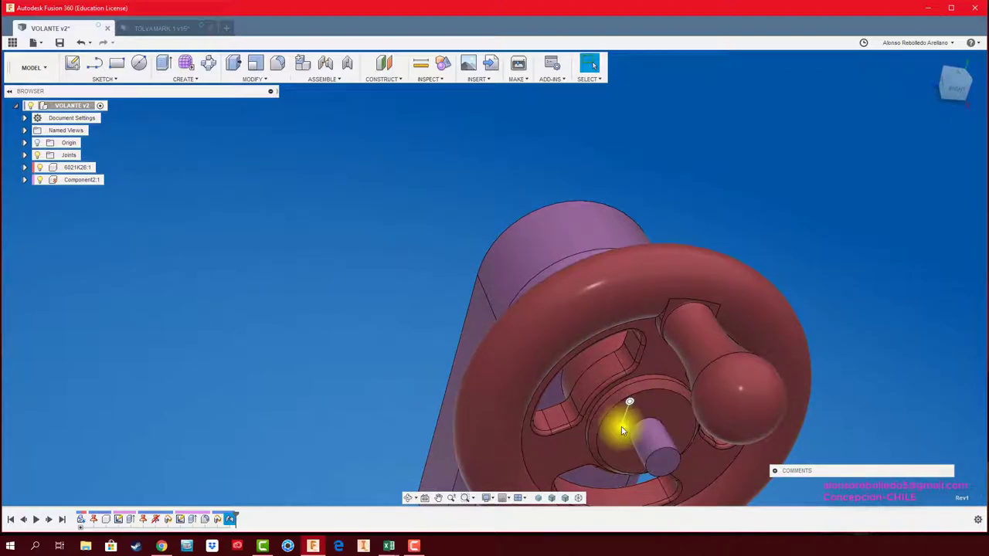
pyautogui.scroll(-3, 625, 427)
pyautogui.scroll(-2, 629, 399)
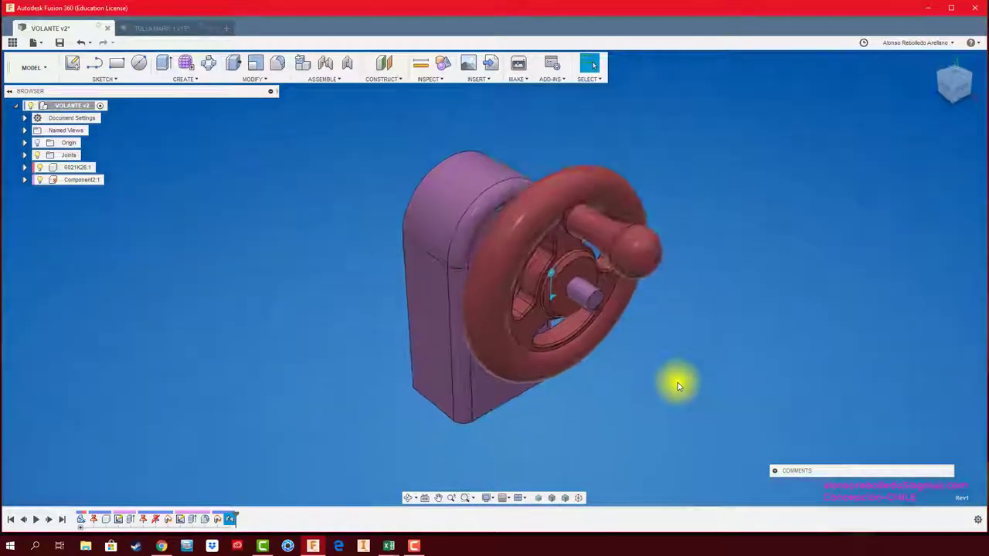